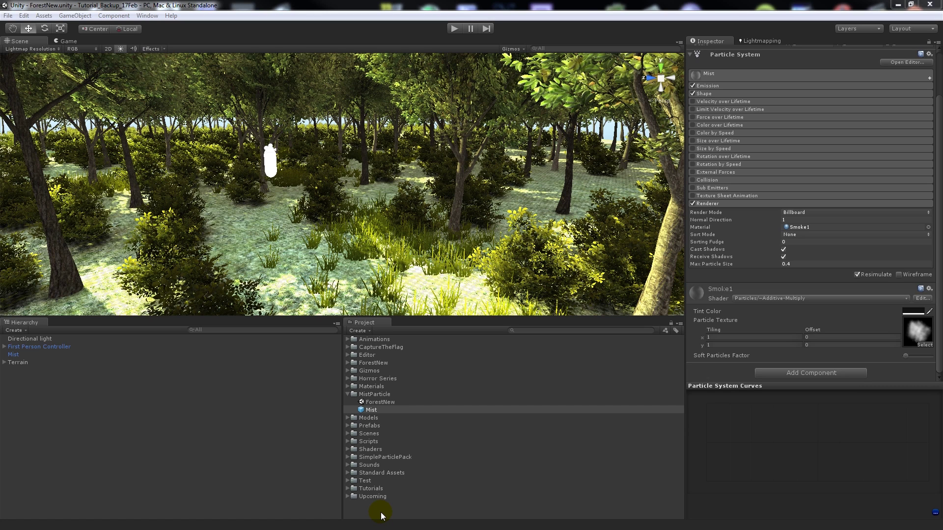
Place a copy of the Mist prefab in the scene, nudge it up and down, then delete it
{"action": "left_click_drag", "start_coordinate": [372, 411], "coordinate": [332, 215]}
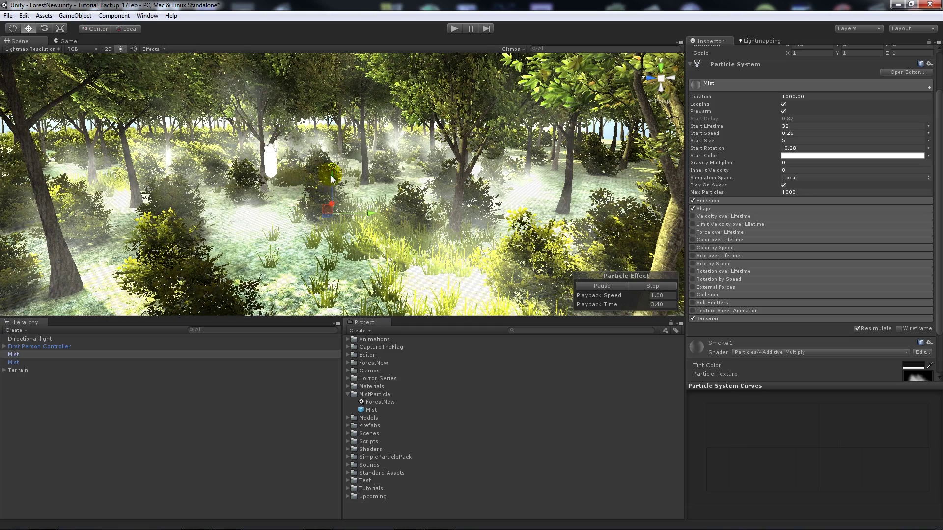
{"action": "mouse_move", "coordinate": [331, 176]}
{"action": "left_mouse_down"}
{"action": "mouse_move", "coordinate": [329, 143]}
{"action": "mouse_move", "coordinate": [326, 172]}
{"action": "mouse_move", "coordinate": [328, 163]}
{"action": "left_mouse_up"}
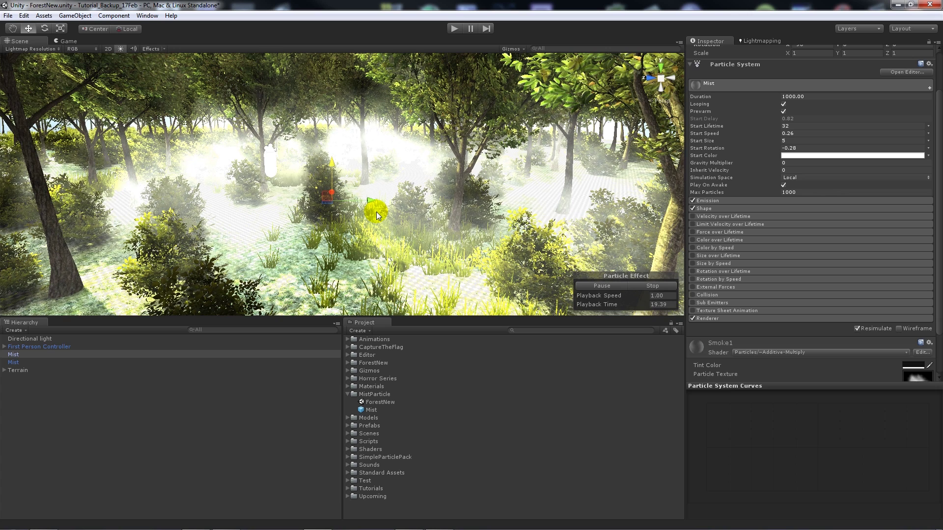
{"action": "key", "text": "Delete"}
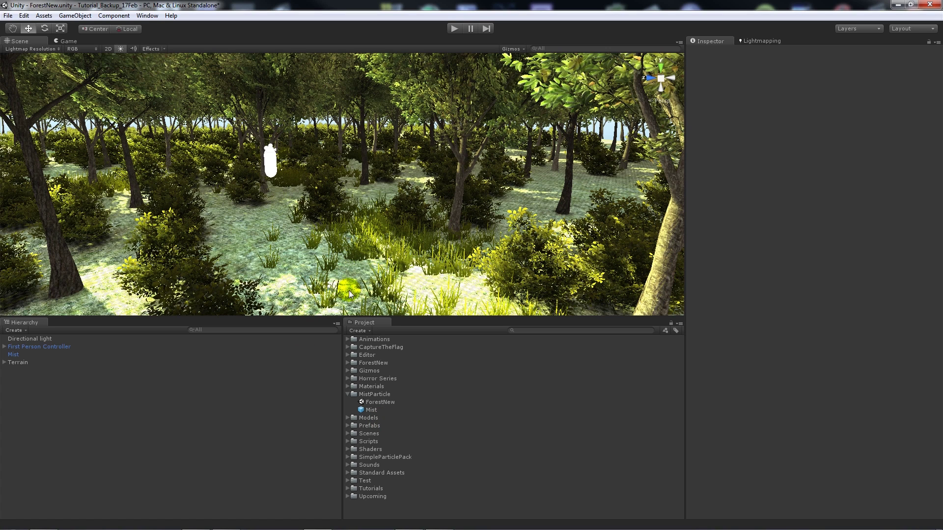
Bring up the Models folder's options and dismiss them without importing anything, then deselect the folder
{"action": "right_click", "coordinate": [376, 418]}
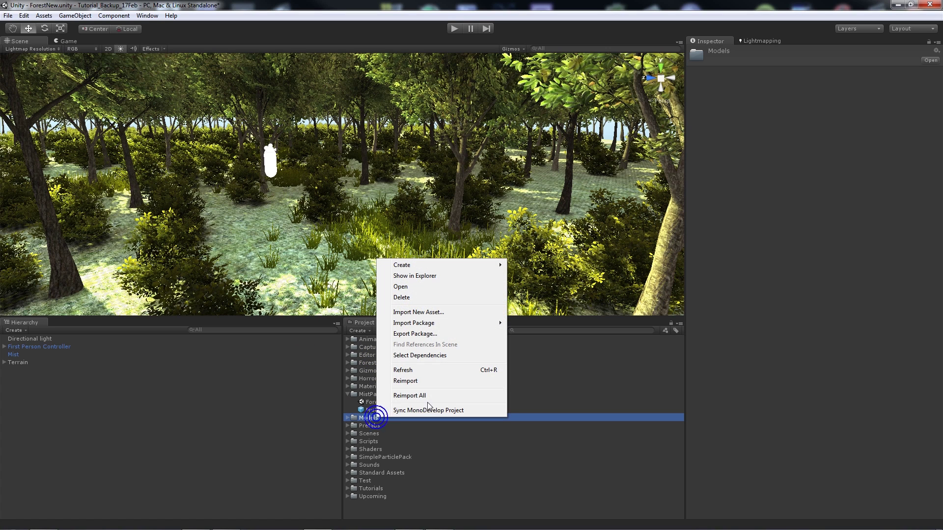
{"action": "mouse_move", "coordinate": [427, 323]}
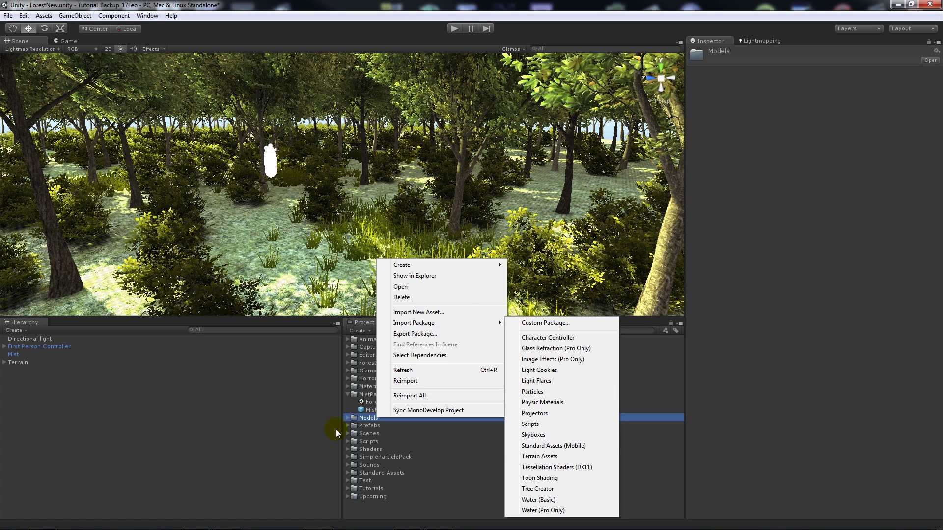
{"action": "left_click", "coordinate": [365, 419]}
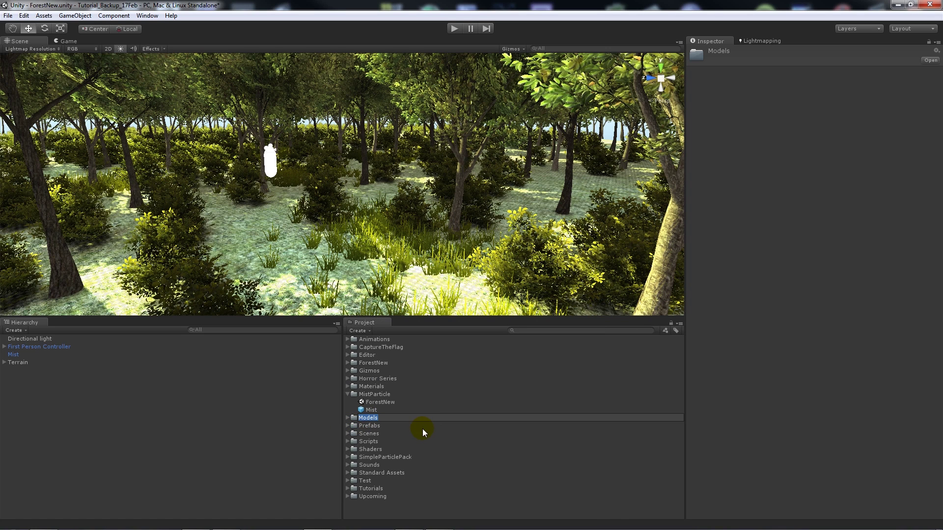
{"action": "left_click", "coordinate": [382, 505]}
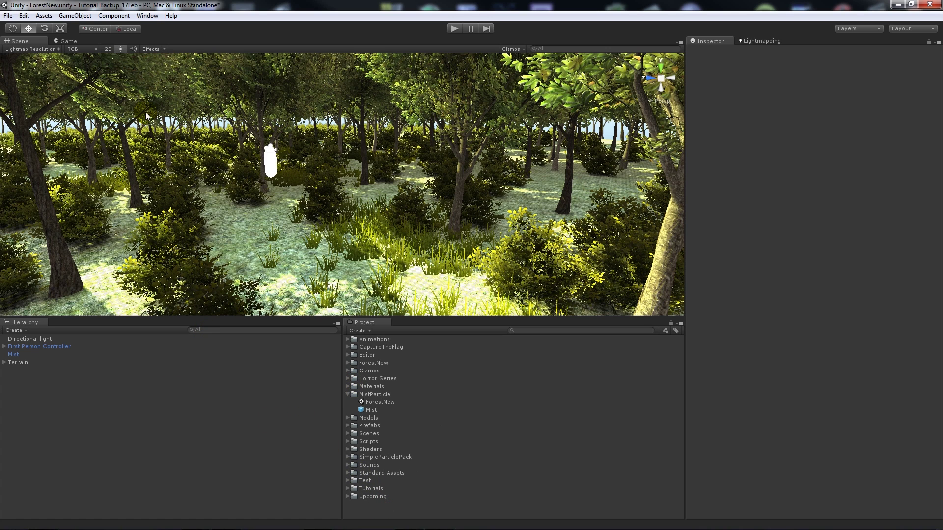
Select the Mist prefab to view its particle settings, leaving the create menu without adding anything
{"action": "left_click", "coordinate": [369, 409]}
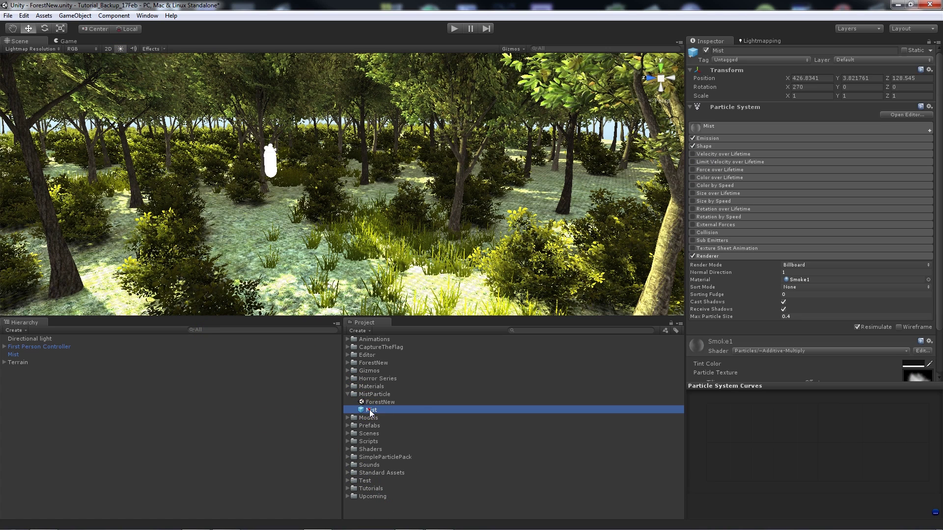
{"action": "left_click", "coordinate": [74, 16]}
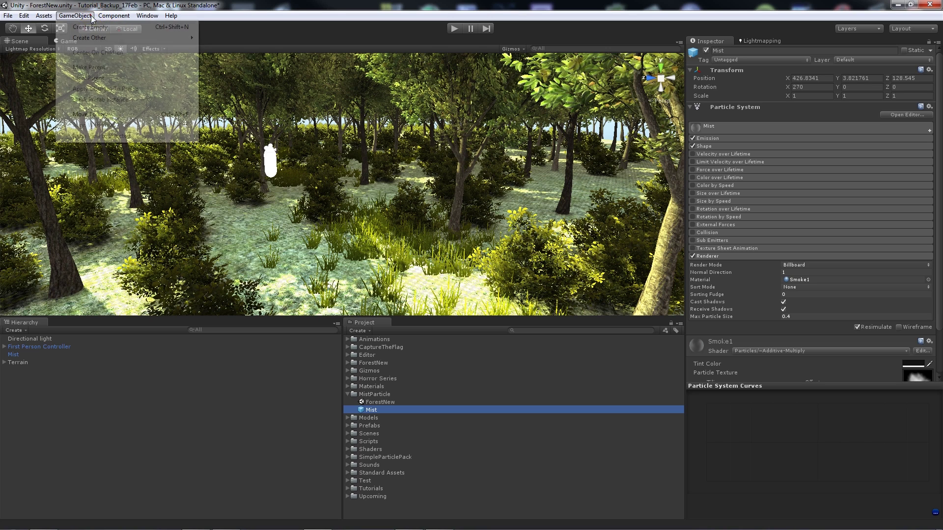
{"action": "mouse_move", "coordinate": [101, 37]}
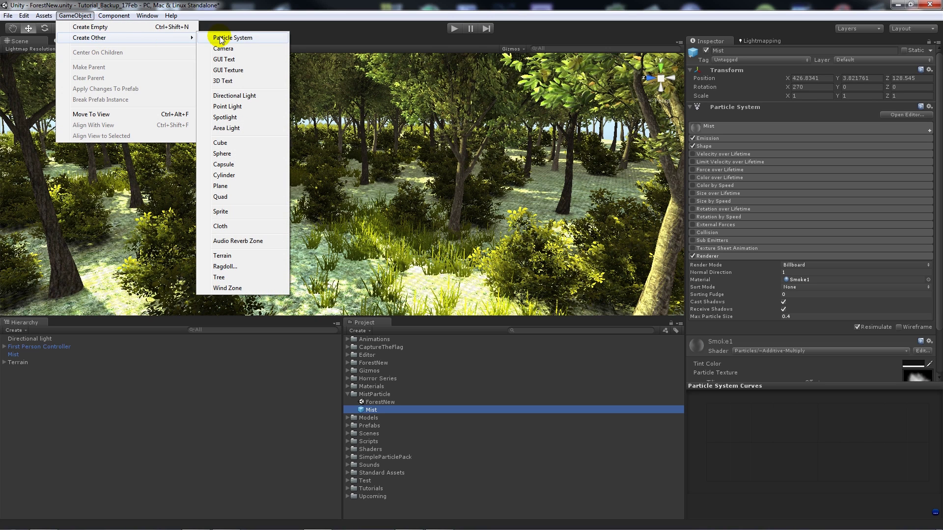
{"action": "left_click", "coordinate": [257, 9]}
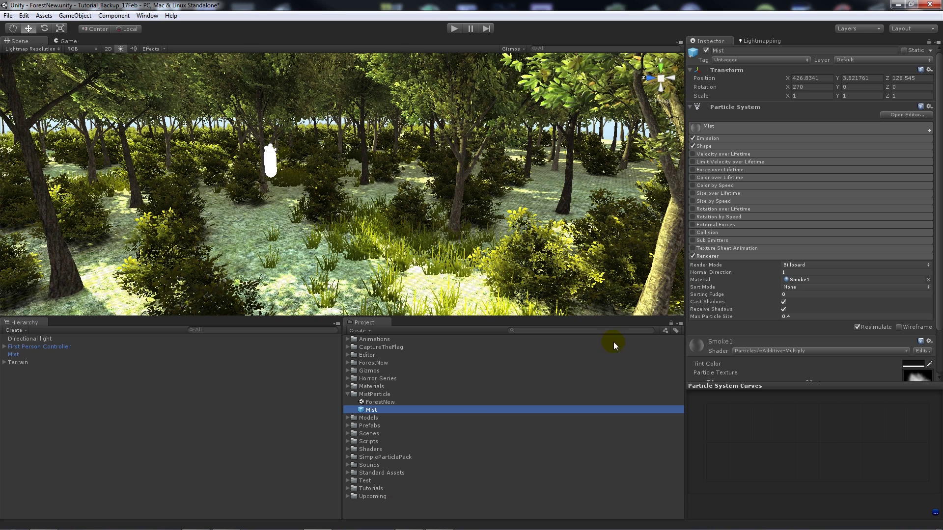
Find the Smoke1 material, inspect its Particles/Additive-Multiply shader and rotate the preview sphere
{"action": "scroll", "coordinate": [749, 302], "scroll_direction": "down", "scroll_amount": 3}
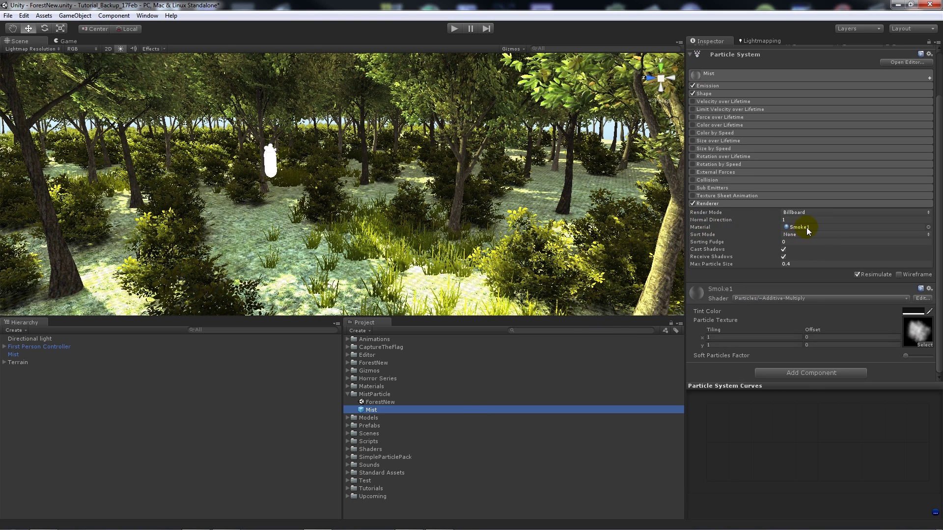
{"action": "left_click", "coordinate": [839, 227]}
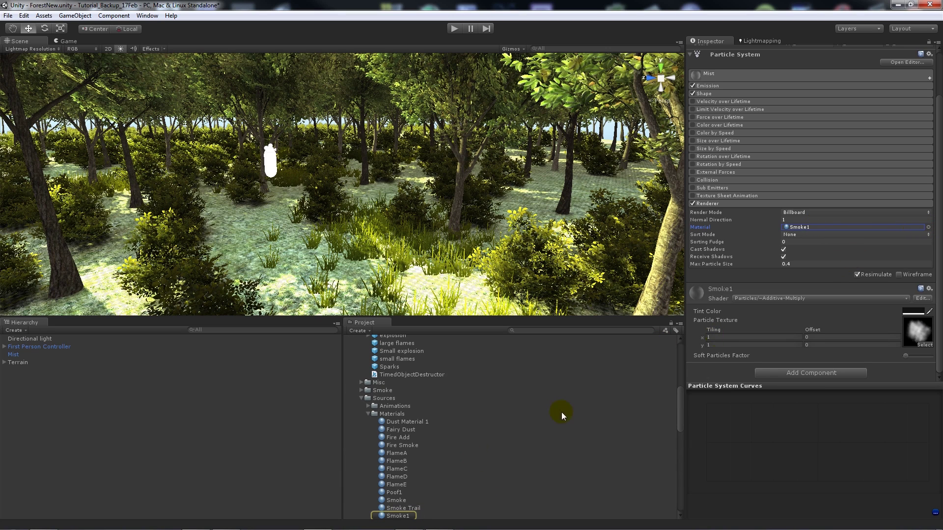
{"action": "scroll", "coordinate": [426, 456], "scroll_direction": "down", "scroll_amount": 3}
{"action": "left_click", "coordinate": [401, 458]}
{"action": "scroll", "coordinate": [424, 426], "scroll_direction": "up", "scroll_amount": 4}
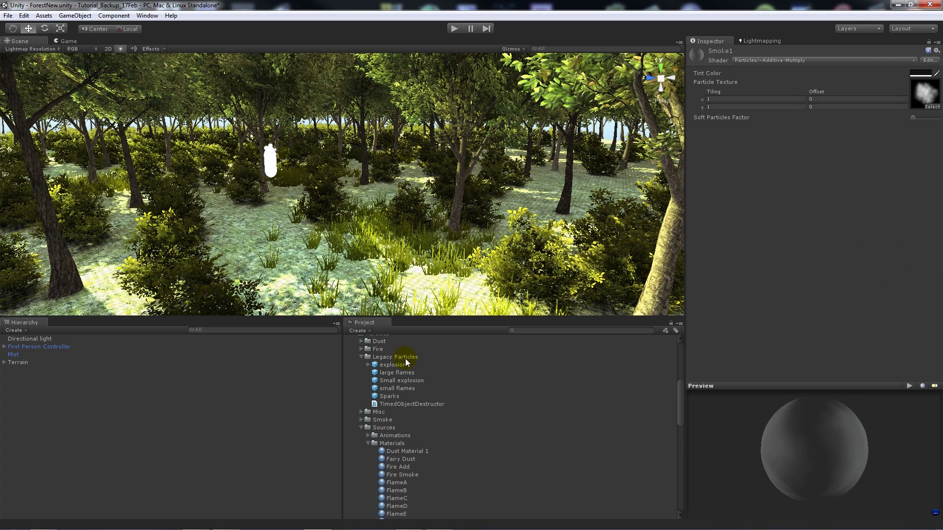
{"action": "scroll", "coordinate": [406, 361], "scroll_direction": "up", "scroll_amount": 2}
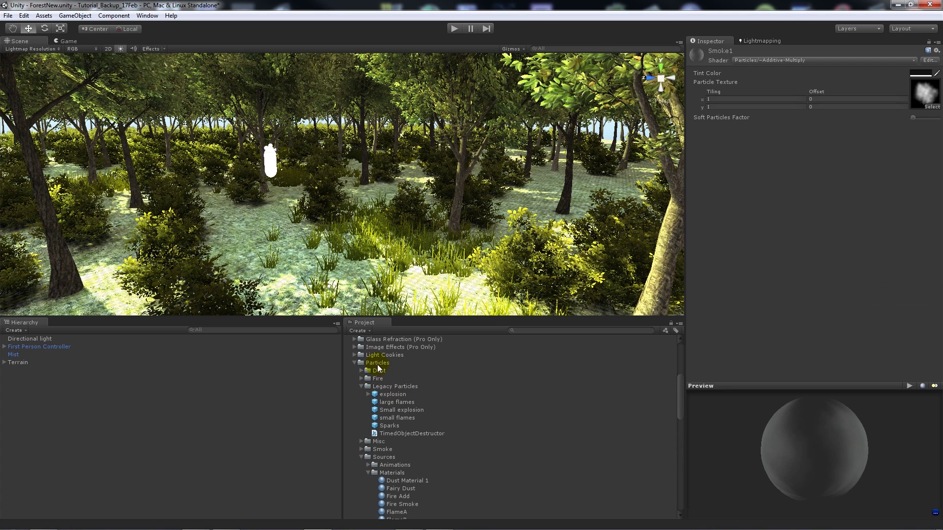
{"action": "scroll", "coordinate": [425, 405], "scroll_direction": "down", "scroll_amount": 2}
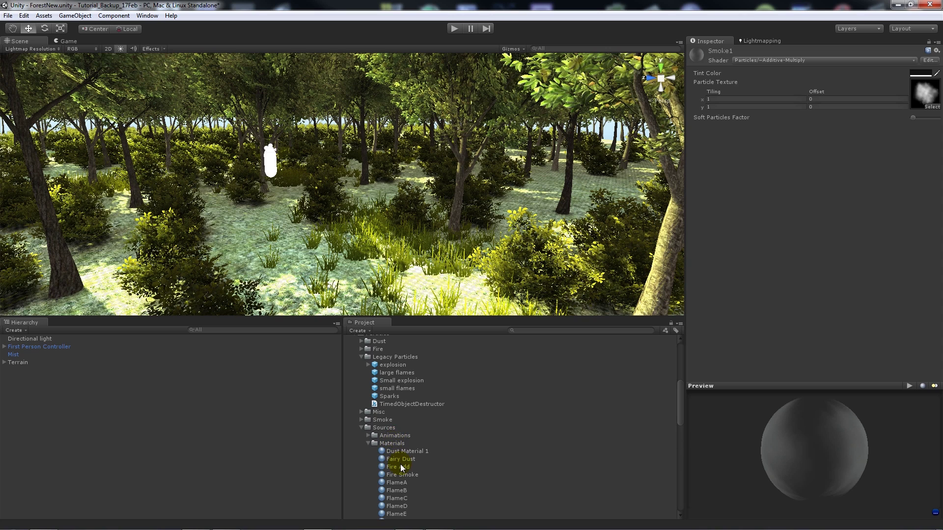
{"action": "scroll", "coordinate": [401, 465], "scroll_direction": "down", "scroll_amount": 4}
{"action": "left_click_drag", "start_coordinate": [832, 443], "coordinate": [808, 438]}
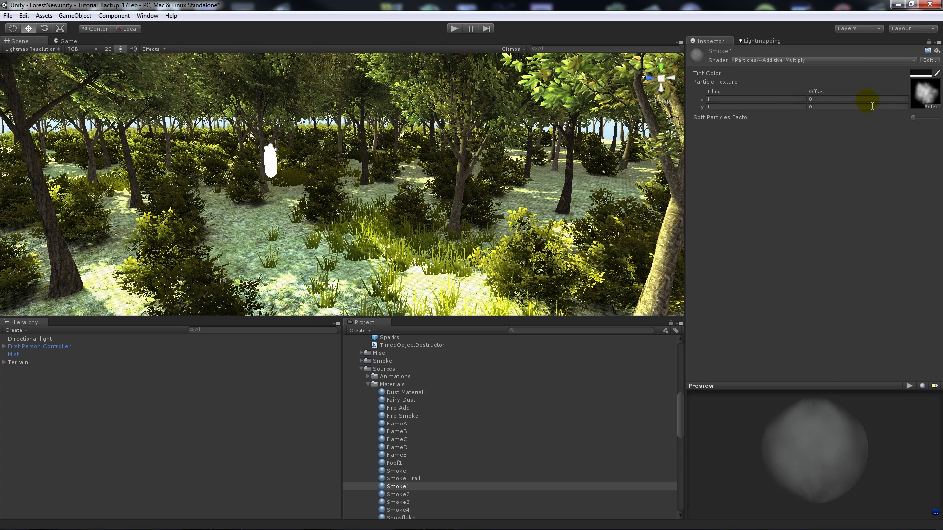
Check Smoke1's tint colour without changing it, then return to the MistParticle folder and select Mist
{"action": "left_click", "coordinate": [911, 76]}
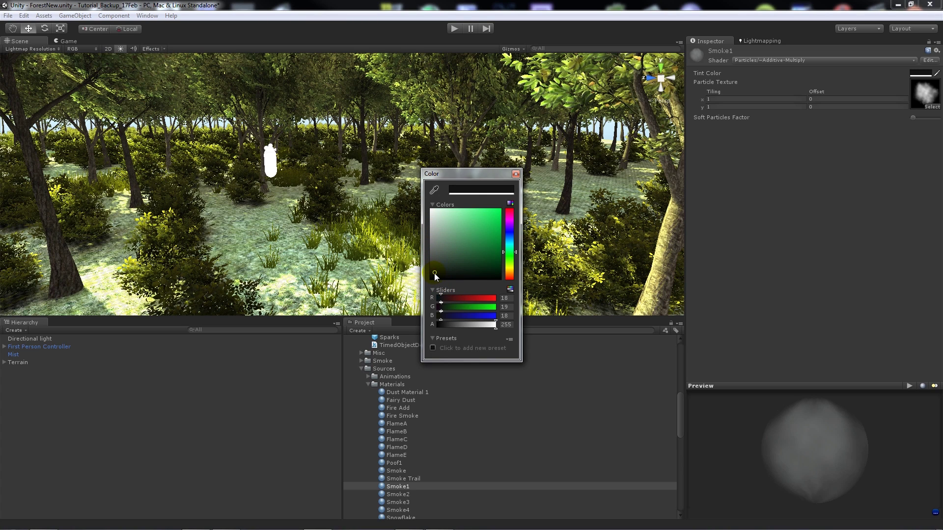
{"action": "left_click", "coordinate": [516, 175]}
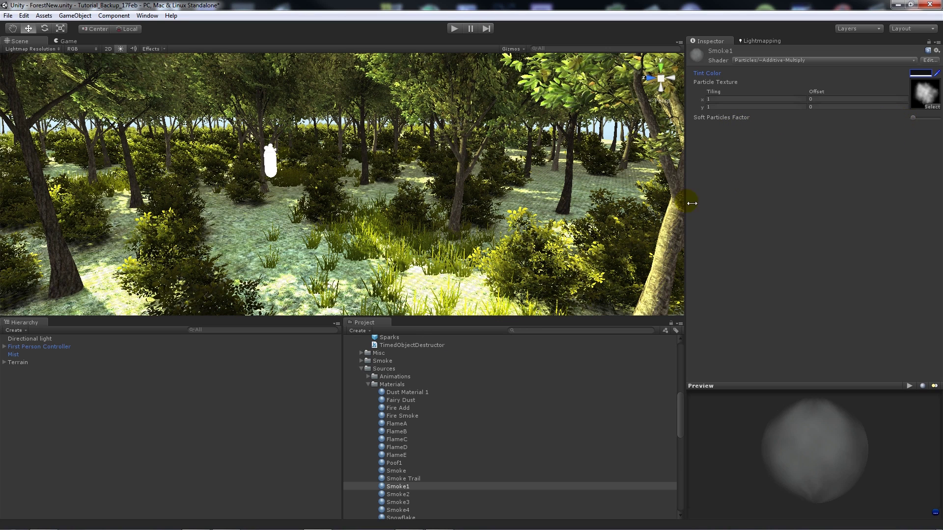
{"action": "scroll", "coordinate": [390, 356], "scroll_direction": "up", "scroll_amount": 6}
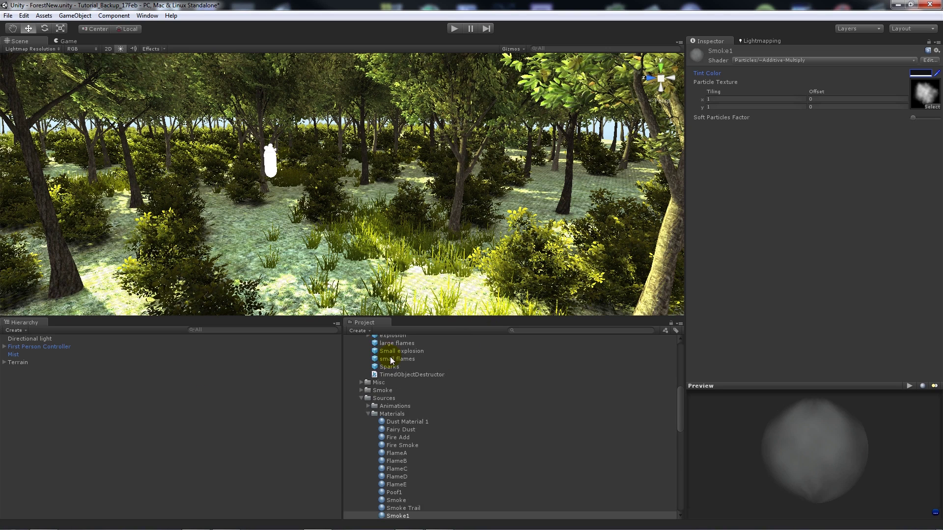
{"action": "scroll", "coordinate": [388, 381], "scroll_direction": "up", "scroll_amount": 2}
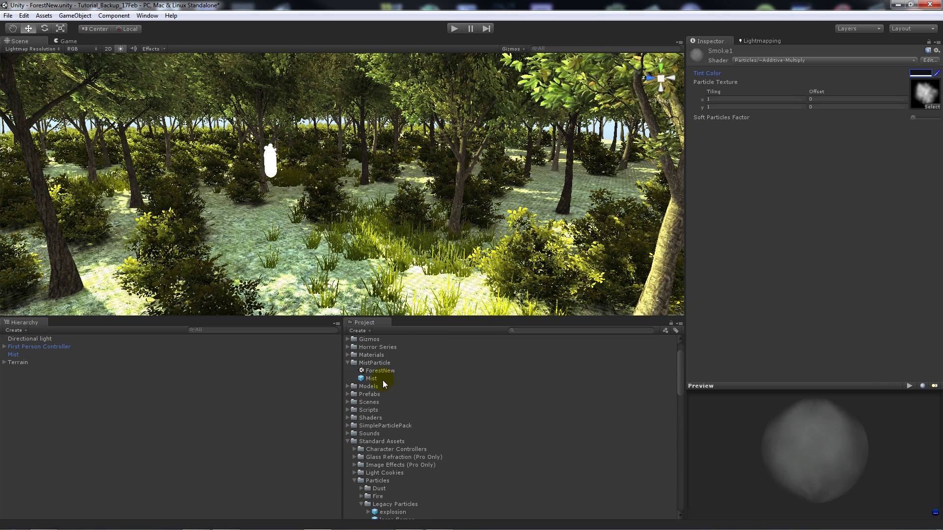
{"action": "left_click", "coordinate": [382, 379]}
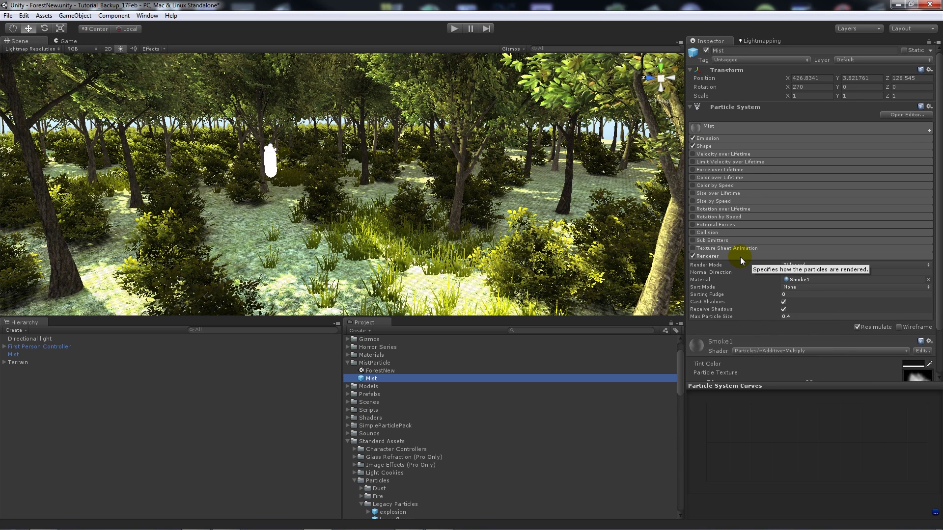
Collapse Renderer and expand Shape to show the Cone emitter: angle 73, radius 10, length 4.5, Volume
{"action": "left_click", "coordinate": [741, 257]}
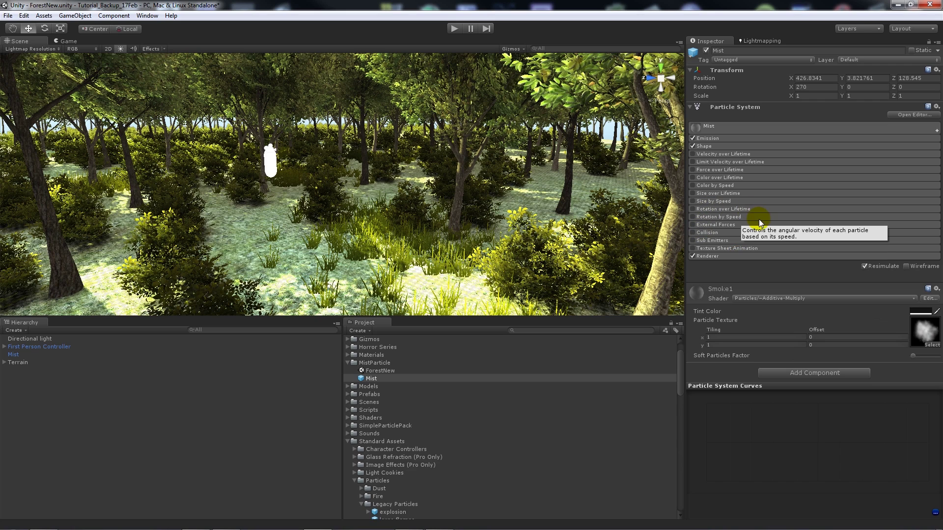
{"action": "left_click", "coordinate": [713, 147]}
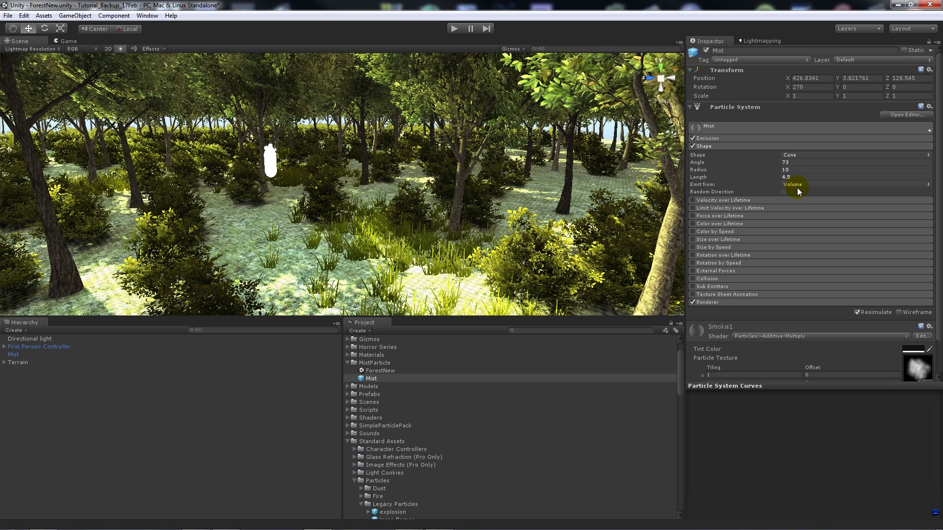
Check the Emission rate of 6.3, then the main module: duration 1000, lifetime 32, speed 0.26, size 5
{"action": "left_click", "coordinate": [739, 146]}
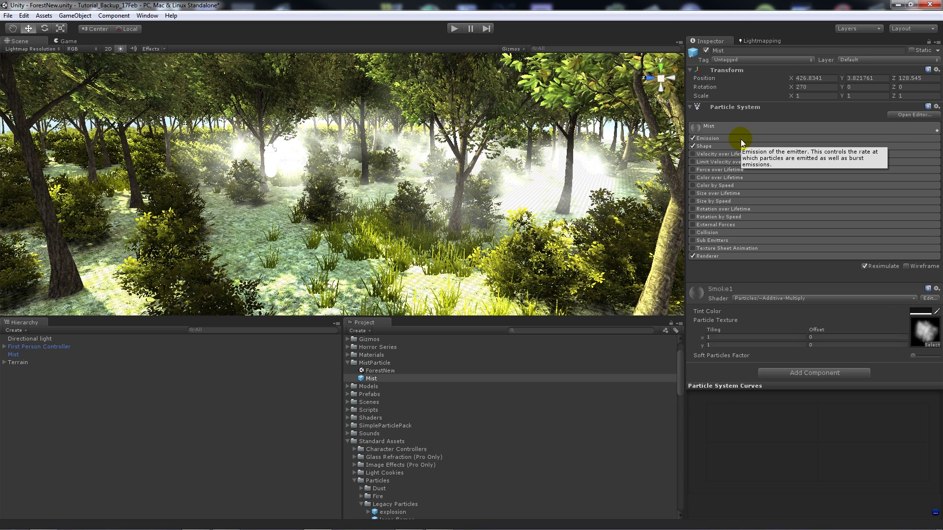
{"action": "left_click", "coordinate": [738, 139]}
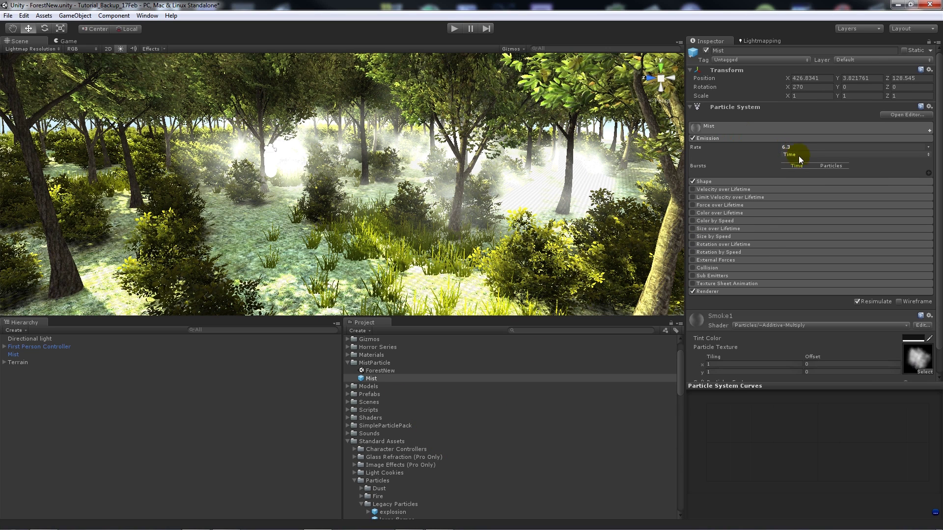
{"action": "left_click", "coordinate": [764, 139]}
{"action": "left_click", "coordinate": [759, 130]}
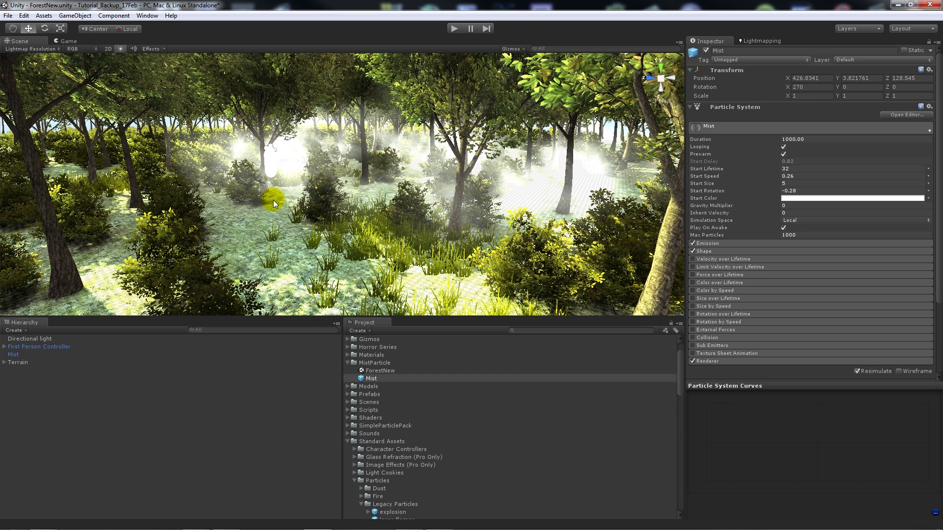
Frame and orbit around the drifting Mist, enter Play mode, and expand the First Person Controller
{"action": "double_click", "coordinate": [13, 354]}
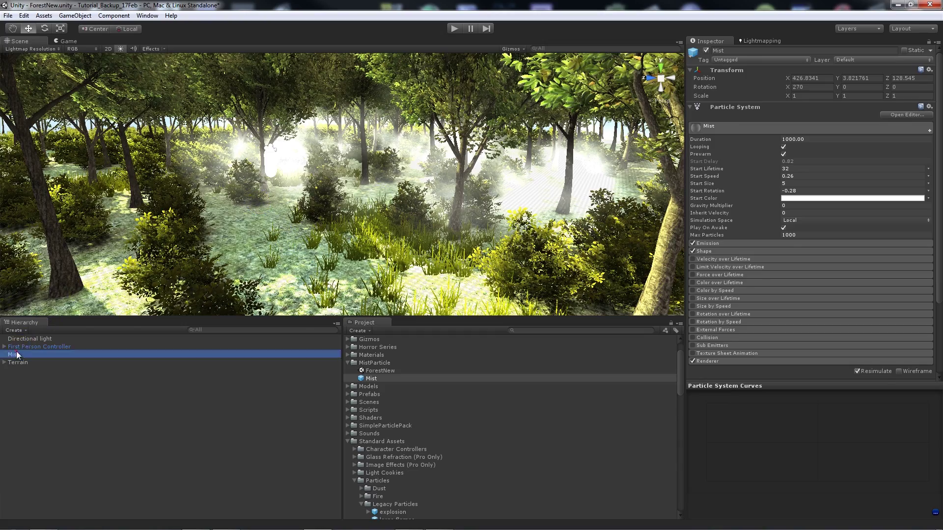
{"action": "left_click_drag", "start_coordinate": [423, 202], "coordinate": [336, 193], "text": "alt"}
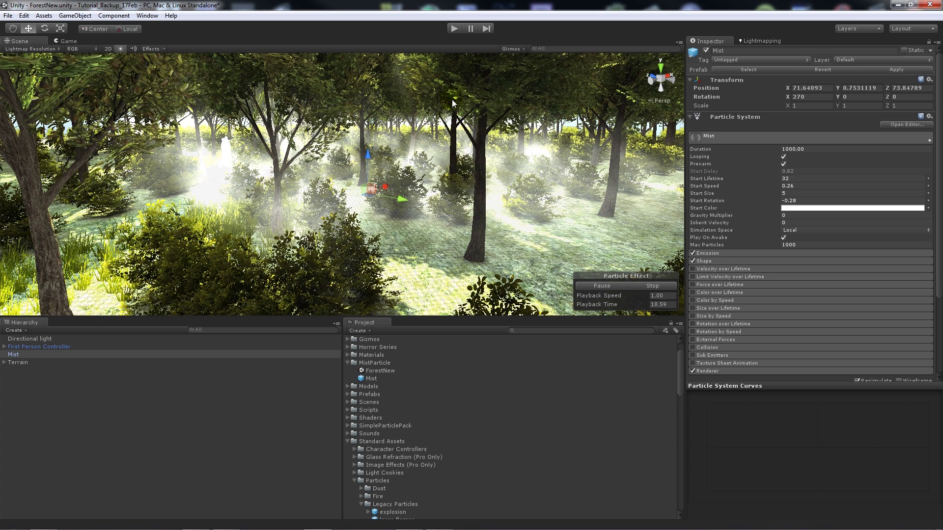
{"action": "left_click", "coordinate": [453, 28]}
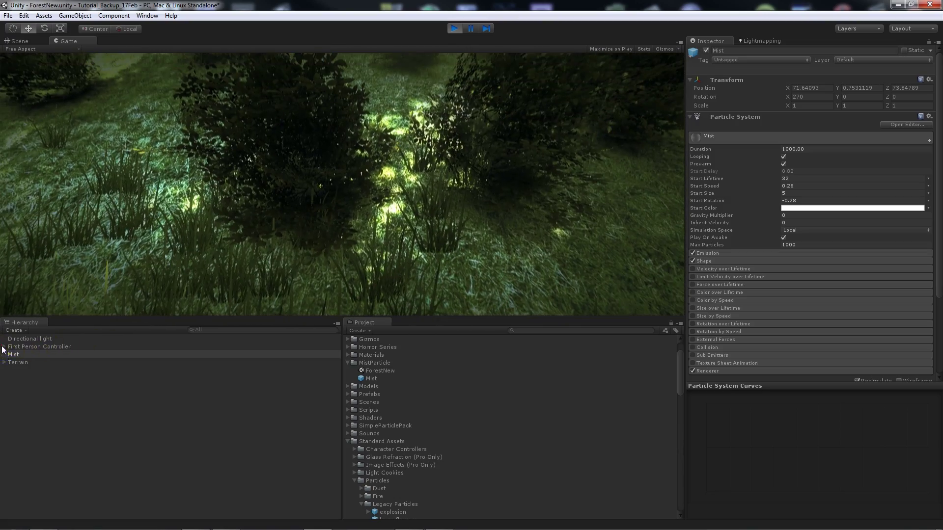
{"action": "left_click", "coordinate": [5, 346]}
Disable the Main Camera's Motion Blur, Bloom, Color Correction, Vignetting and Sun Shafts, look around, then stop playing
{"action": "left_click", "coordinate": [36, 361]}
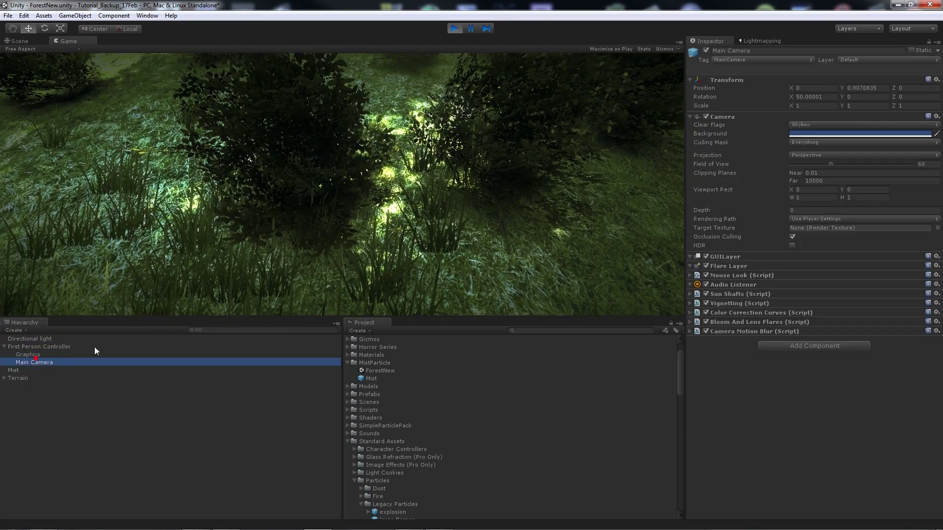
{"action": "left_click", "coordinate": [706, 331]}
{"action": "left_click", "coordinate": [706, 321]}
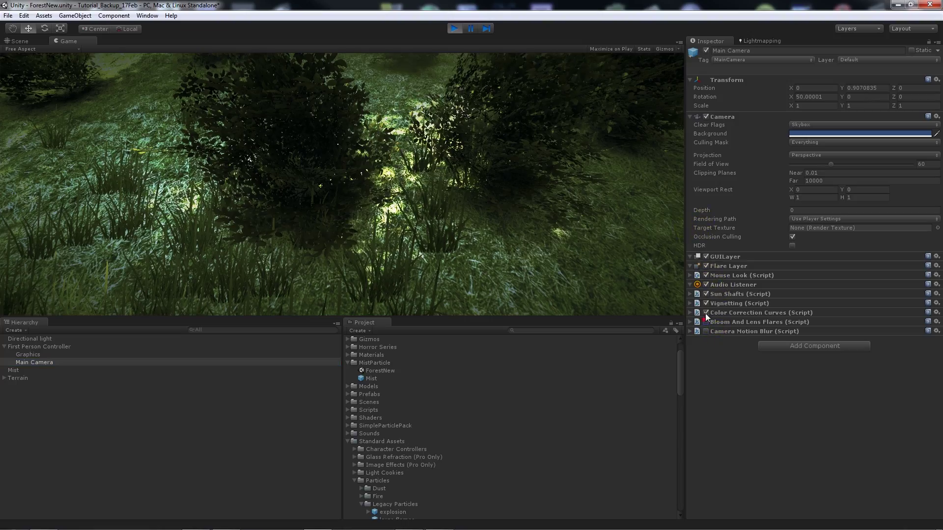
{"action": "left_click", "coordinate": [706, 312]}
{"action": "left_click", "coordinate": [705, 303]}
{"action": "left_click", "coordinate": [705, 294]}
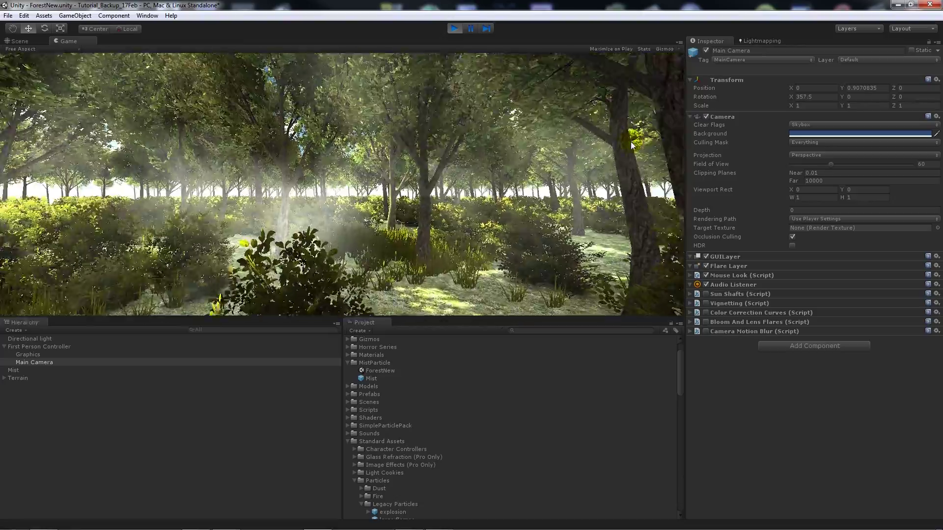
{"action": "left_click", "coordinate": [579, 144]}
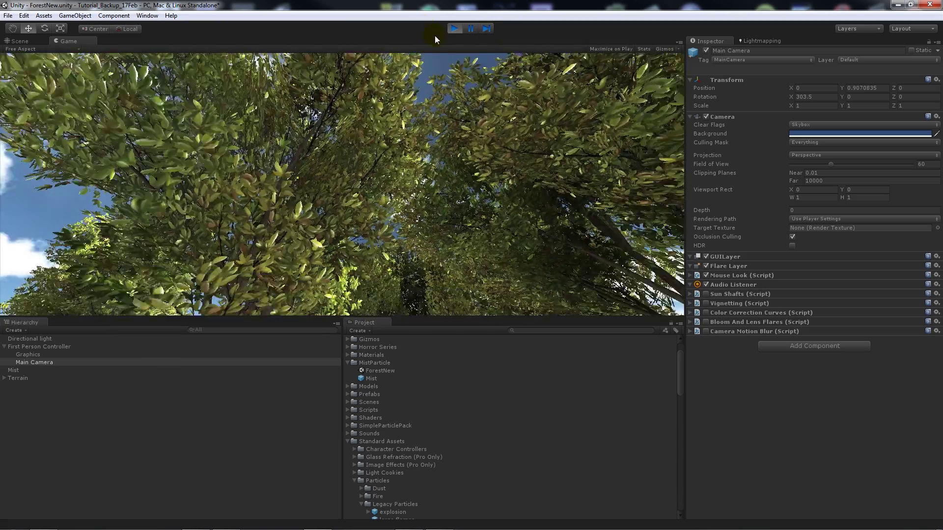
{"action": "left_click", "coordinate": [454, 29]}
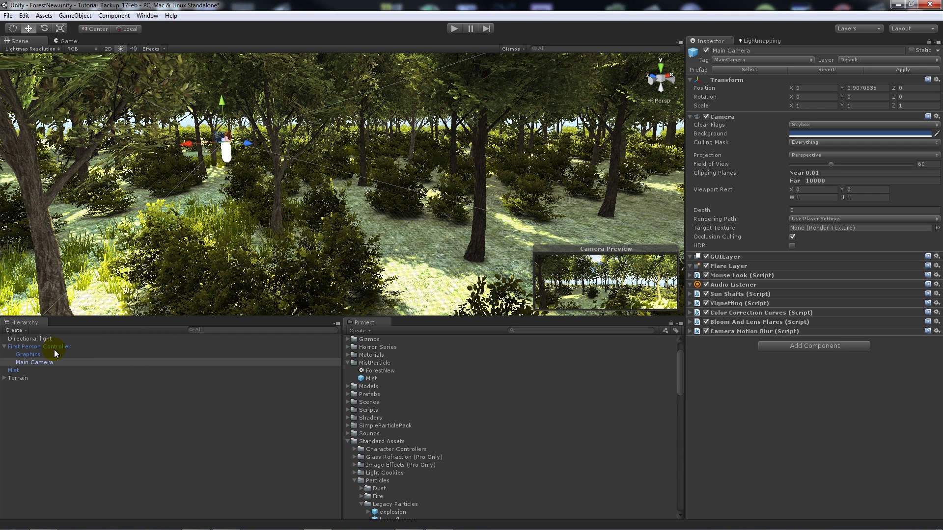
Select the Mist object in the Hierarchy and frame its drifting fog in the Scene view
{"action": "double_click", "coordinate": [21, 370]}
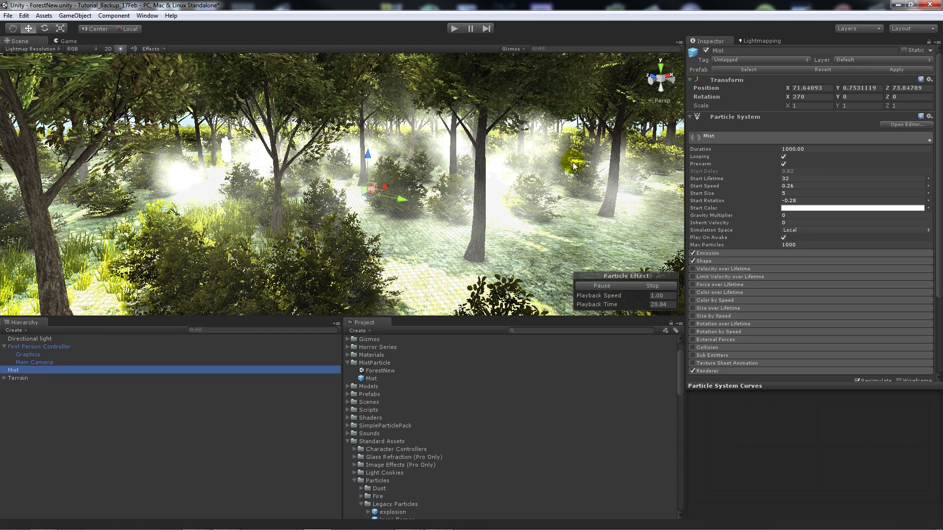